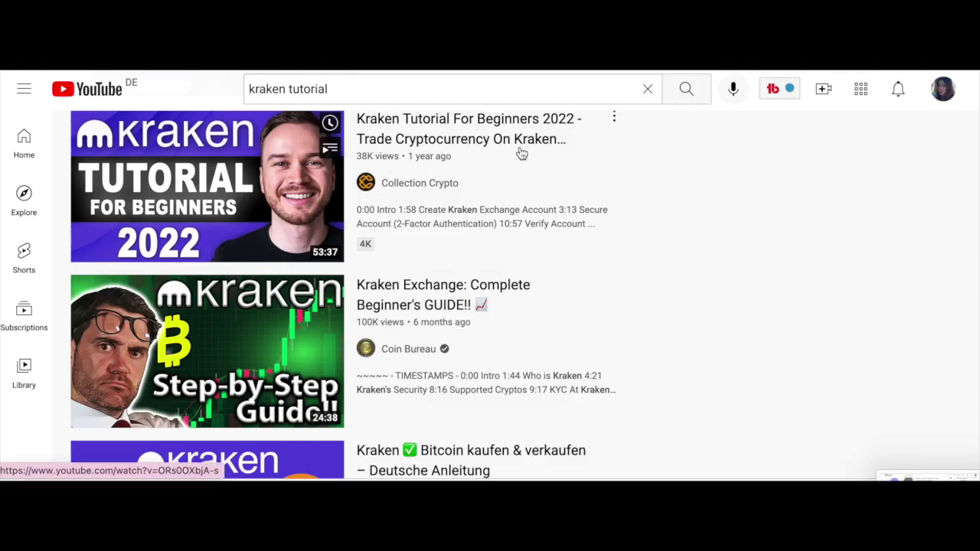
Scroll through the competing kraken tutorial search results on YouTube.
scroll(547, 374, down, 1)
scroll(561, 392, up, 2)
scroll(560, 393, down, 1)
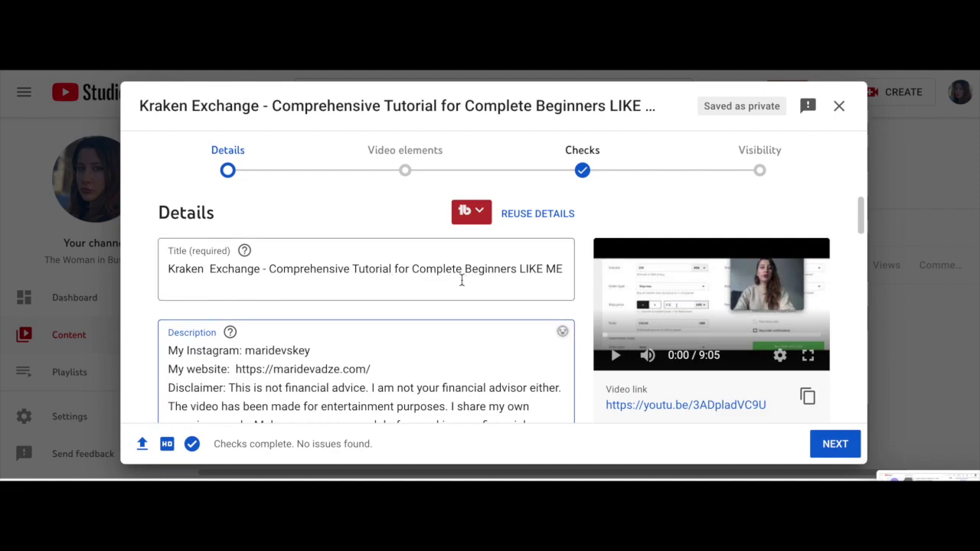
Insert 'Cryptocurrency' before 'Exchange' and 'Platform' after it in the video title.
click(565, 269)
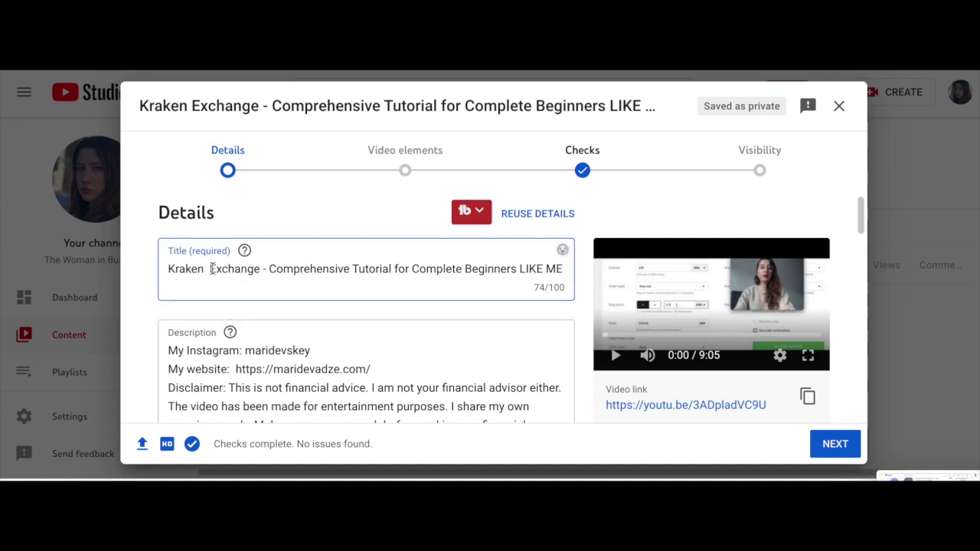
text(Crypto)
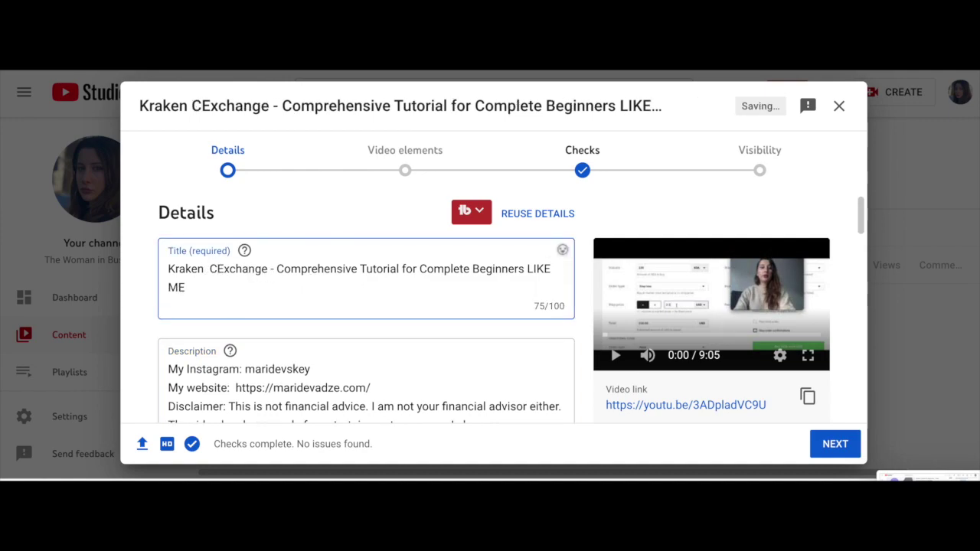
text(currency)
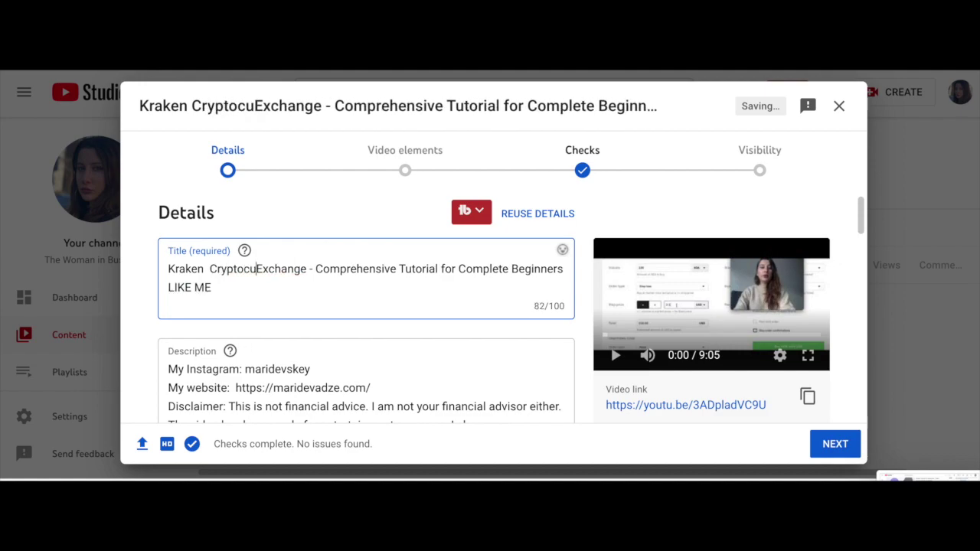
click(342, 269)
text(Platform)
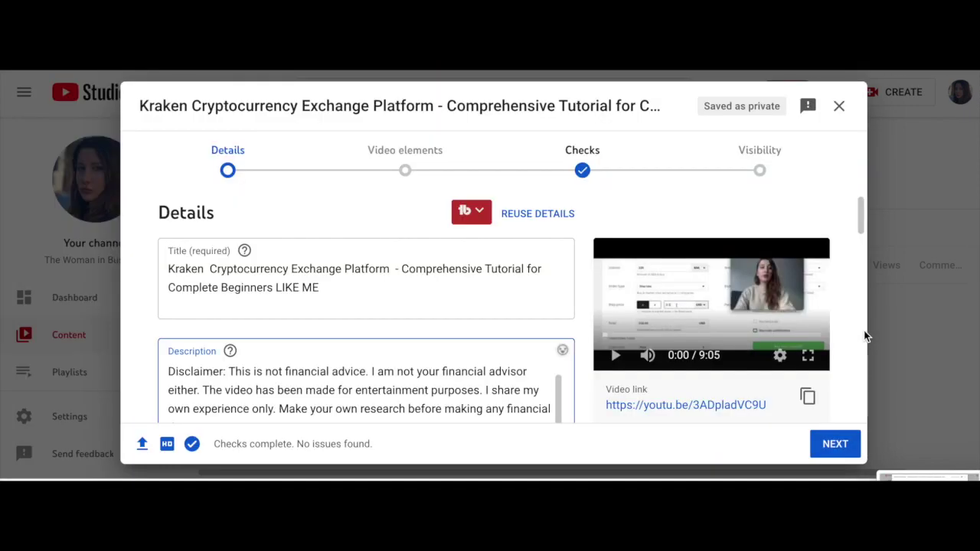
scroll(483, 385, down, 3)
scroll(483, 385, up, 3)
scroll(452, 319, up, 1)
scroll(452, 318, down, 1)
scroll(452, 318, down, 1)
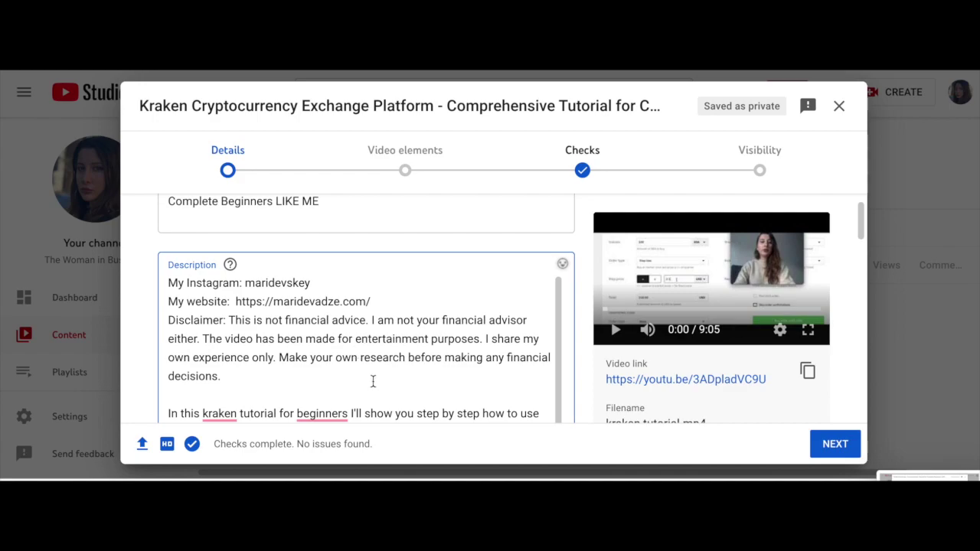
Delete the paragraphs from 'Kraken's servers' through the KYC info in the description draft.
key(BackSpace)
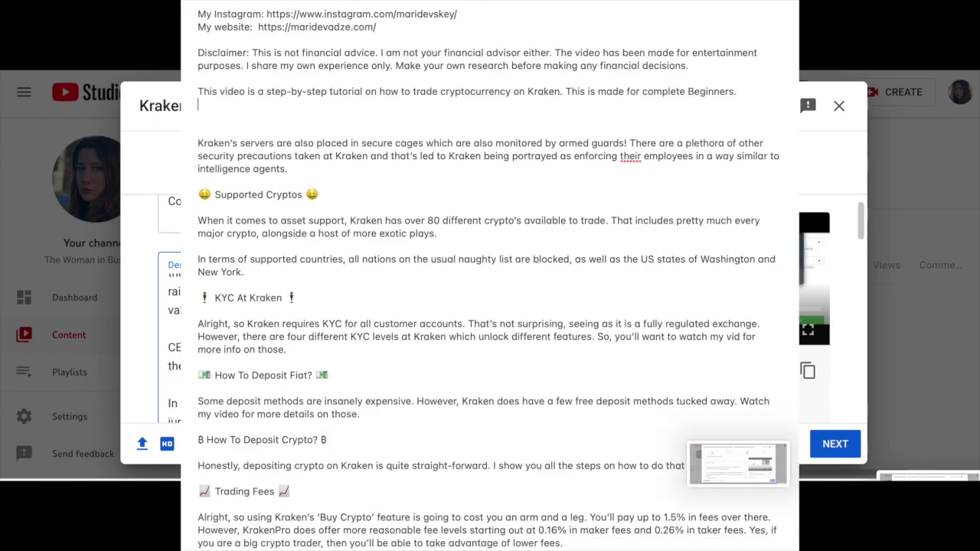
scroll(310, 350, down, 1)
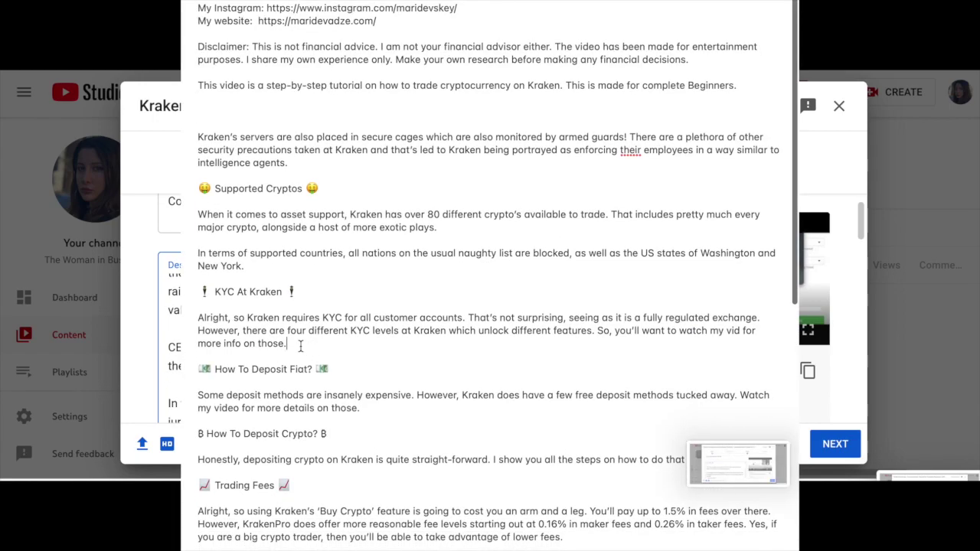
drag(229, 198, 192, 142)
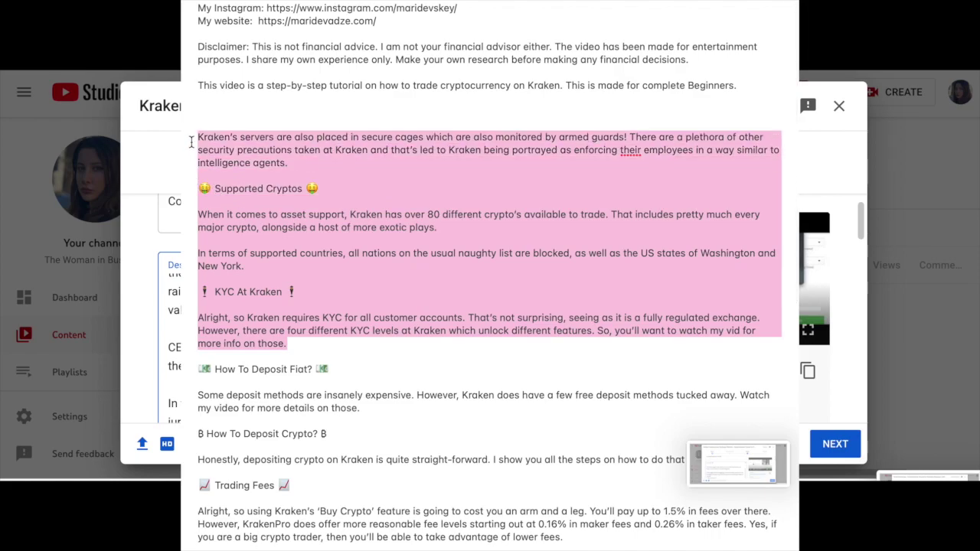
key(BackSpace)
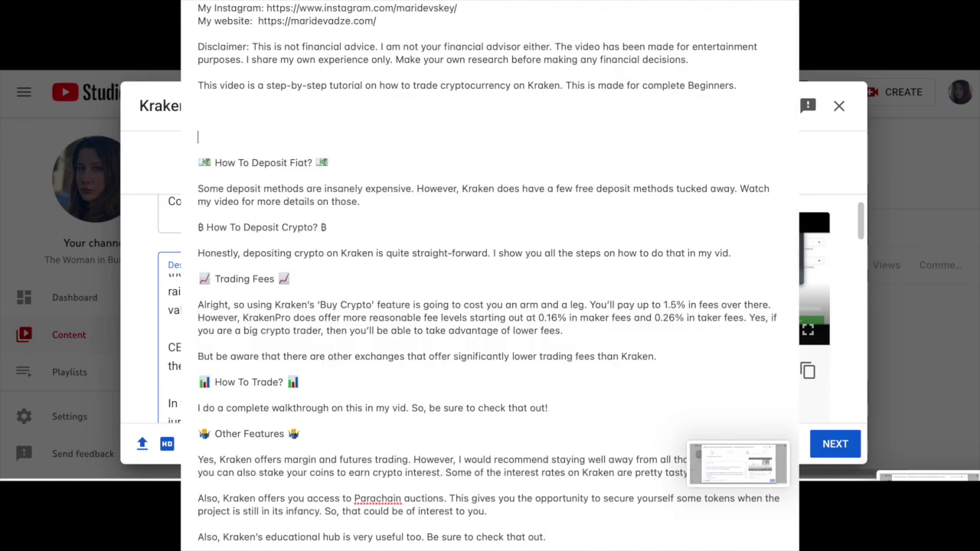
key(BackSpace)
text(H)
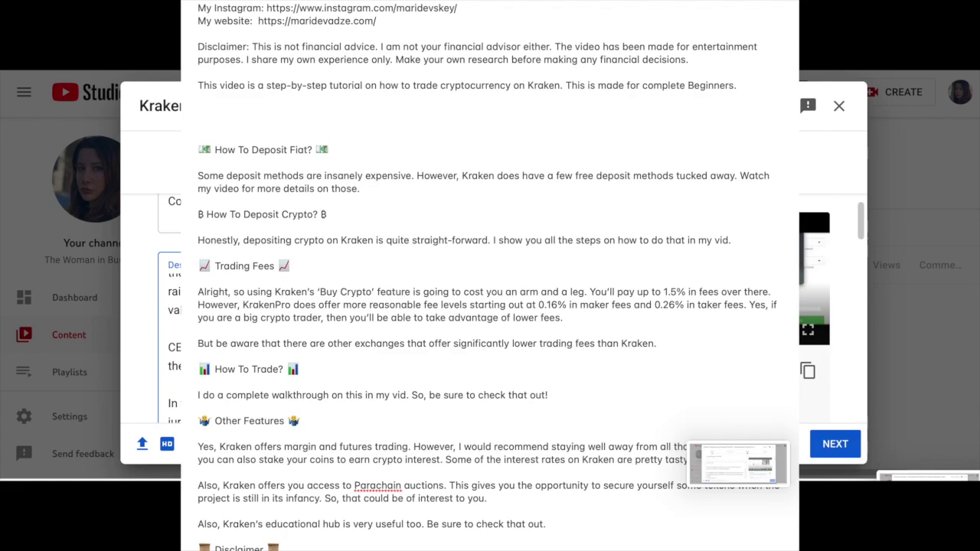
key(BackSpace)
scroll(210, 131, up, 1)
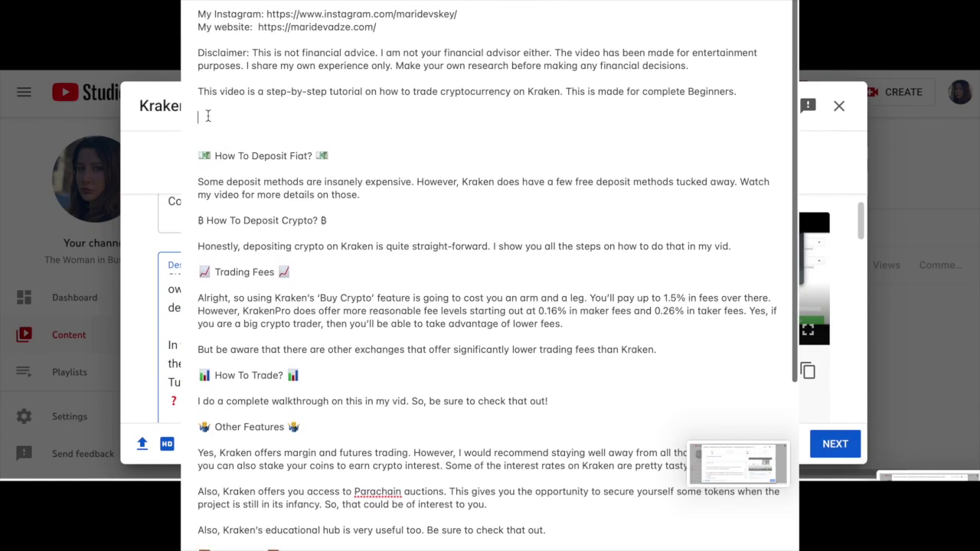
Type the new line 'The first part of the video answers the question 0 How'.
text(In)
key(BackSpace)
text(This)
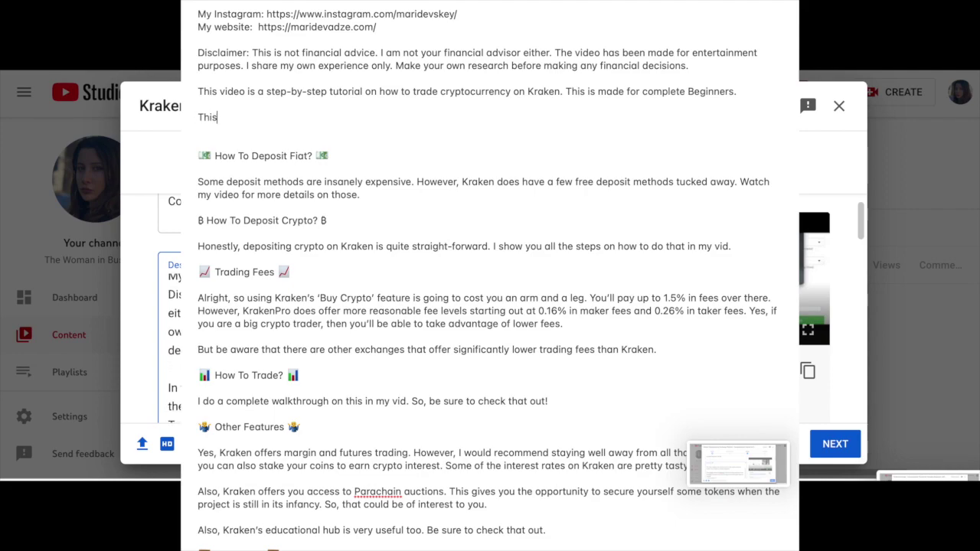
text( vide)
key(BackSpace)
key(BackSpace)
key(BackSpace)
text(f the video )
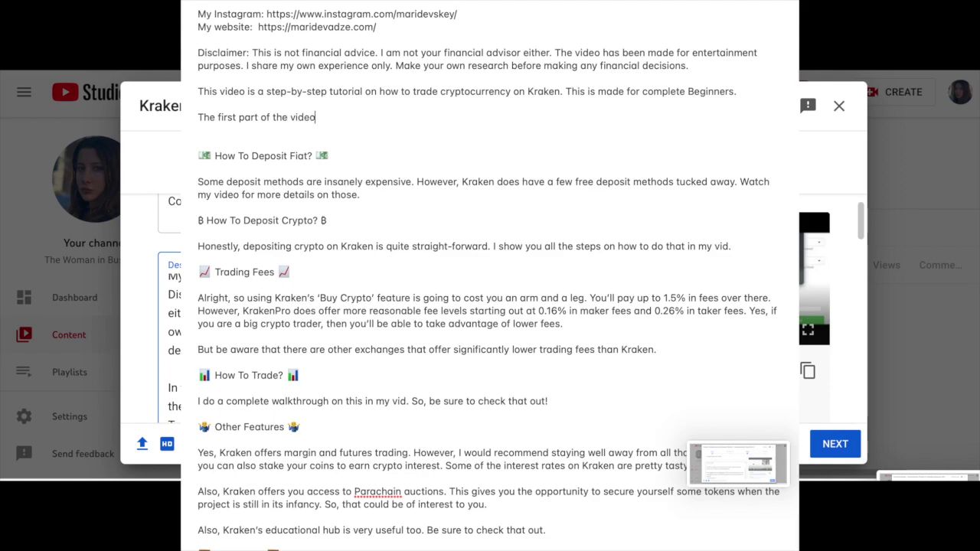
text(i)
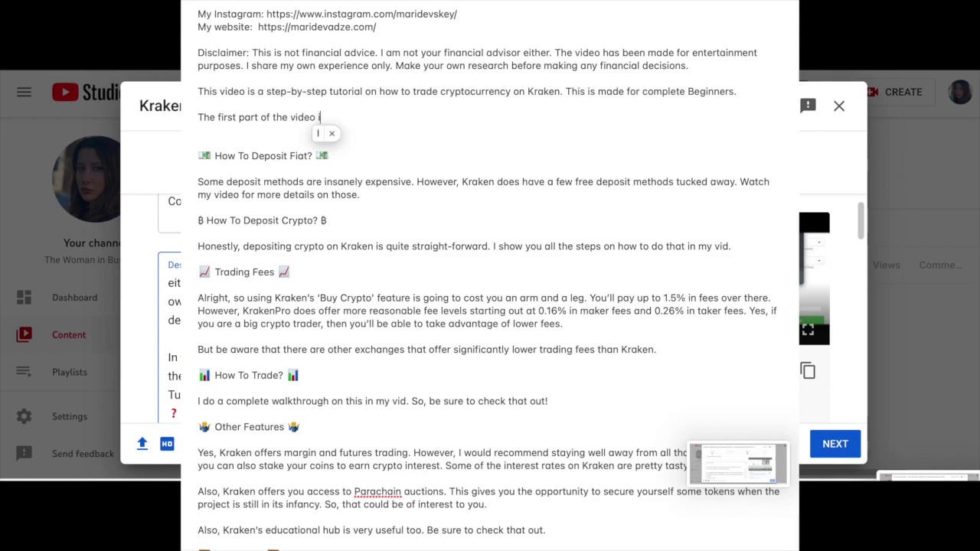
key(BackSpace)
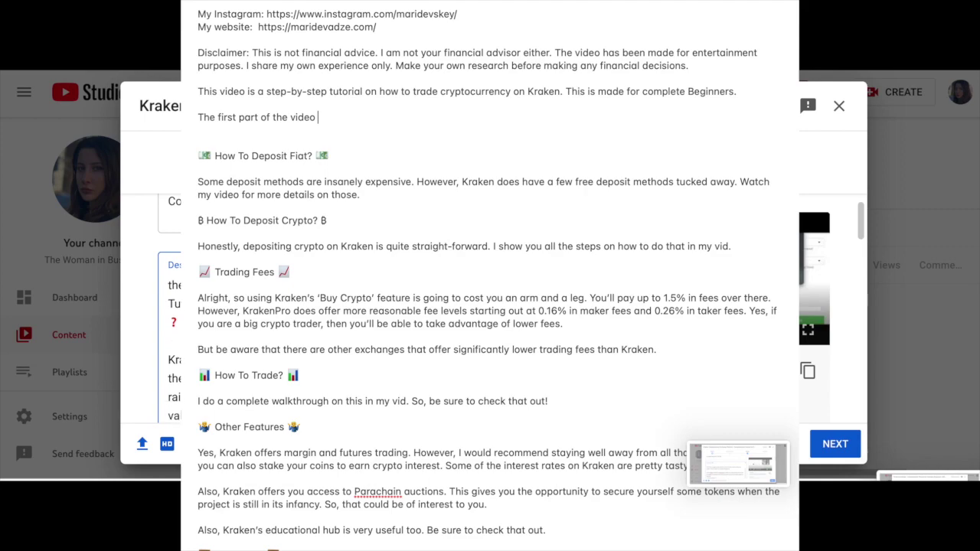
text(answers)
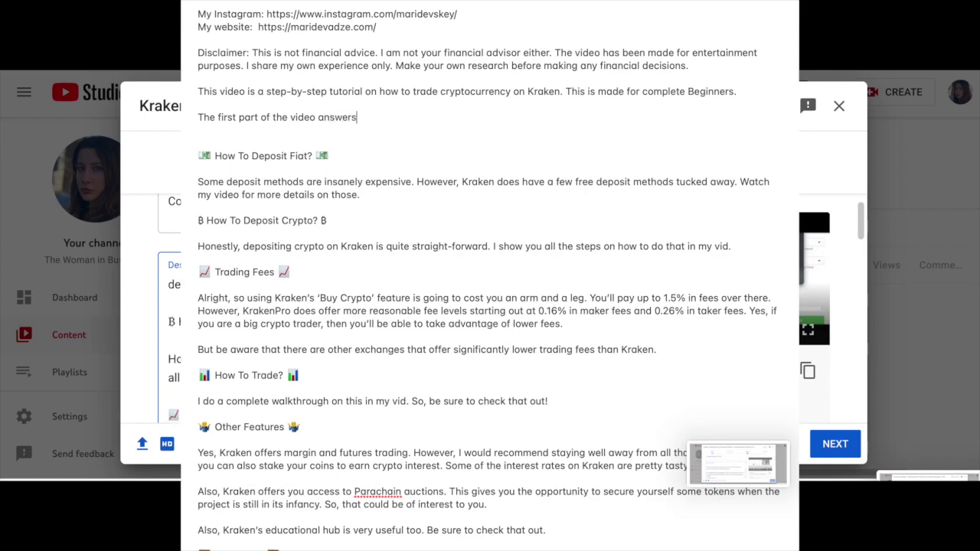
text( the question )
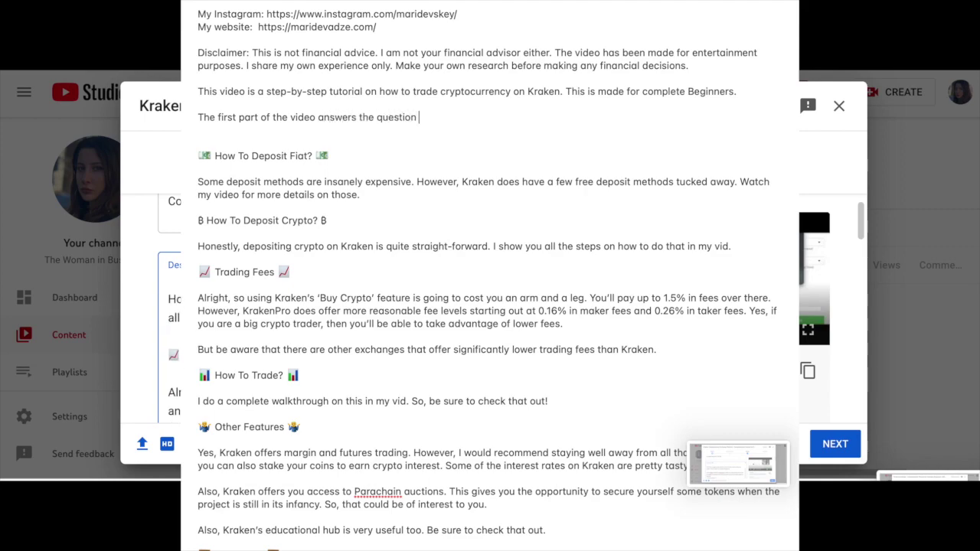
text(0 How to)
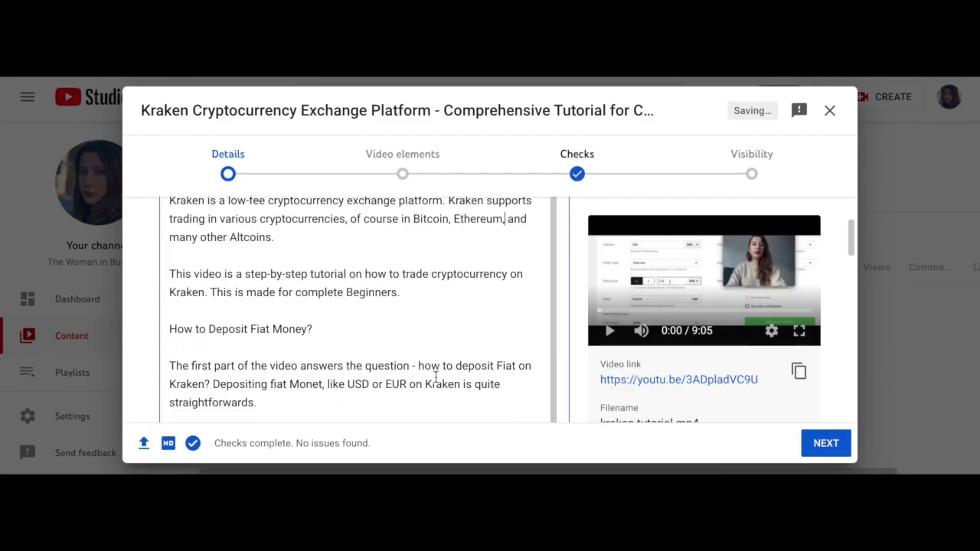
scroll(436, 377, down, 5)
scroll(436, 377, up, 5)
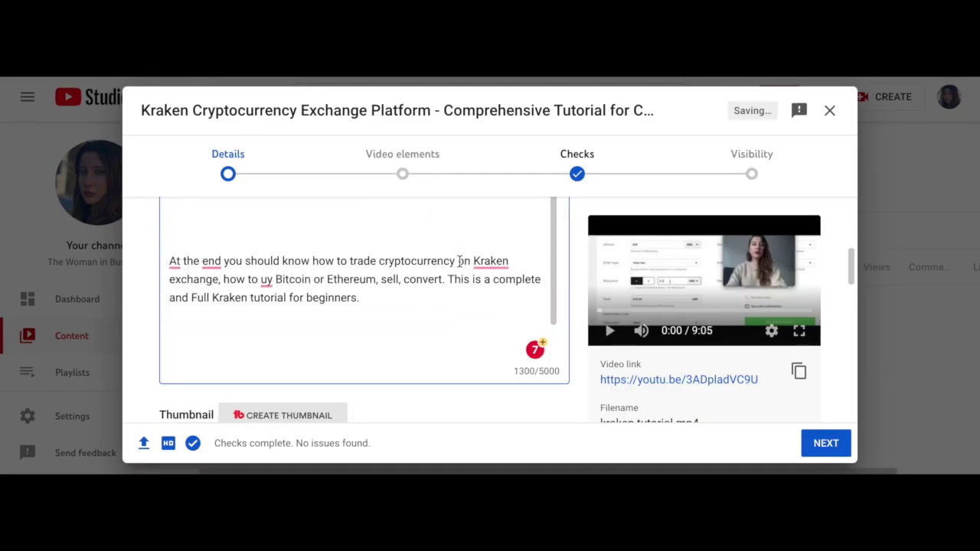
Accept Grammarly fixes: add a comma after 'end', change 'At' to 'In', 'uy' to 'buy'.
mouse_move(212, 261)
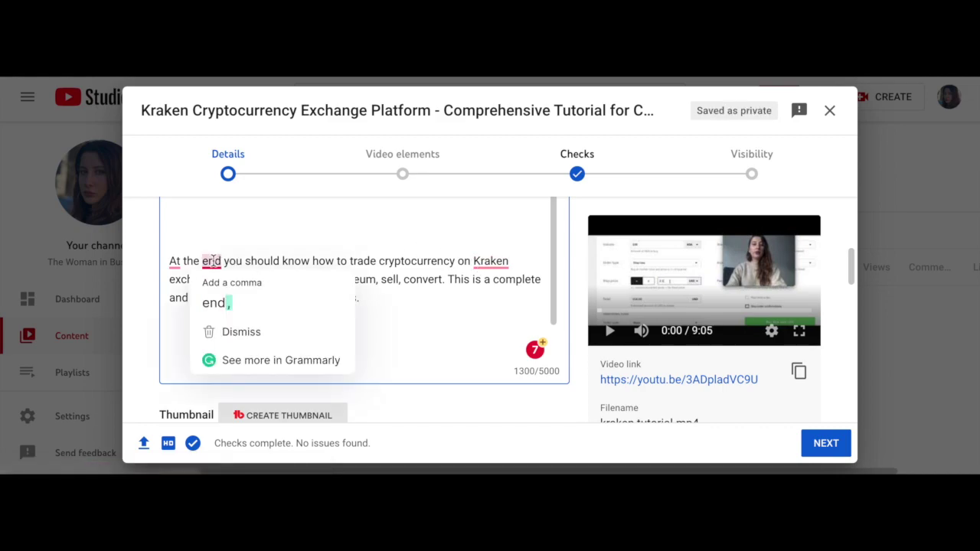
click(217, 303)
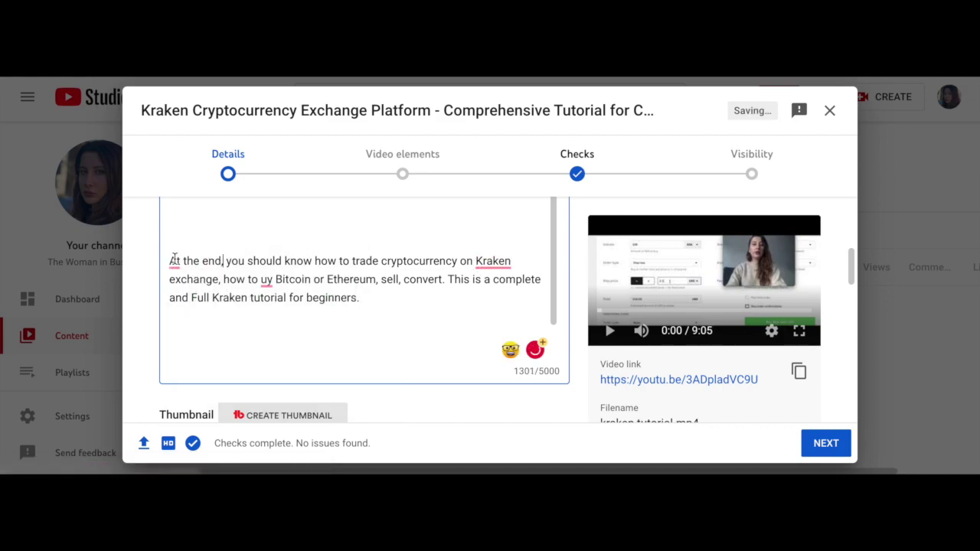
mouse_move(173, 261)
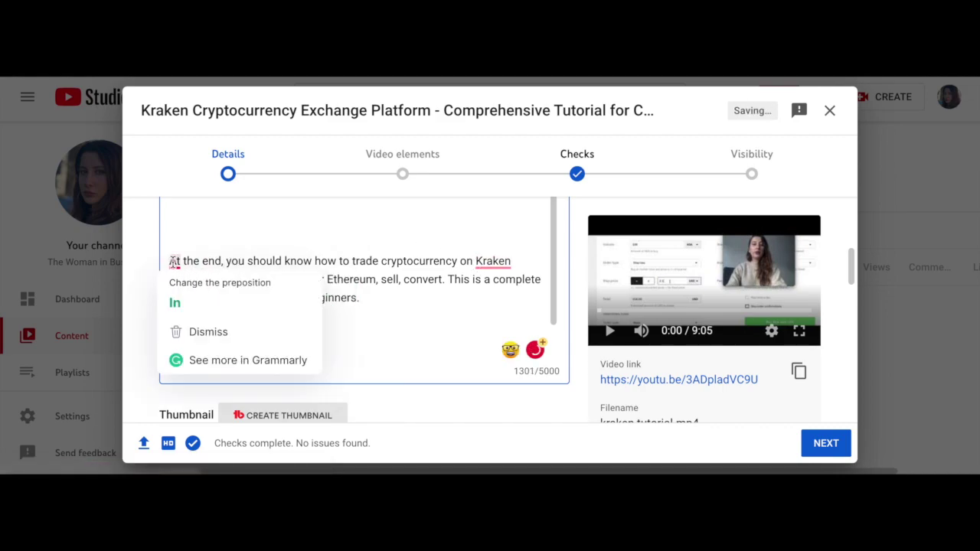
click(217, 303)
mouse_move(267, 279)
click(276, 335)
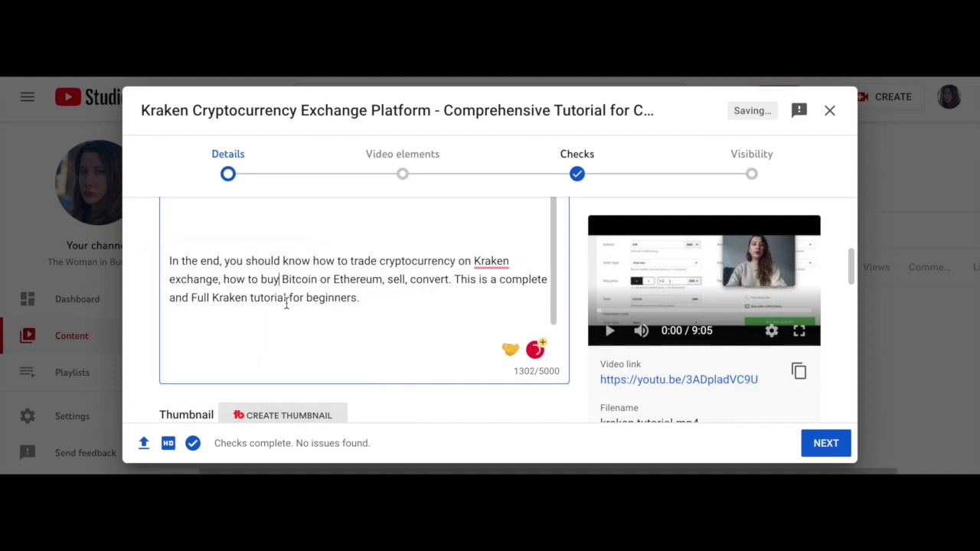
Apply the remaining fixes: 'of' to 'to', 'trough' to 'through', 'Simple' to 'A simple'.
scroll(287, 304, up, 4)
mouse_move(343, 300)
click(359, 342)
mouse_move(218, 247)
click(230, 283)
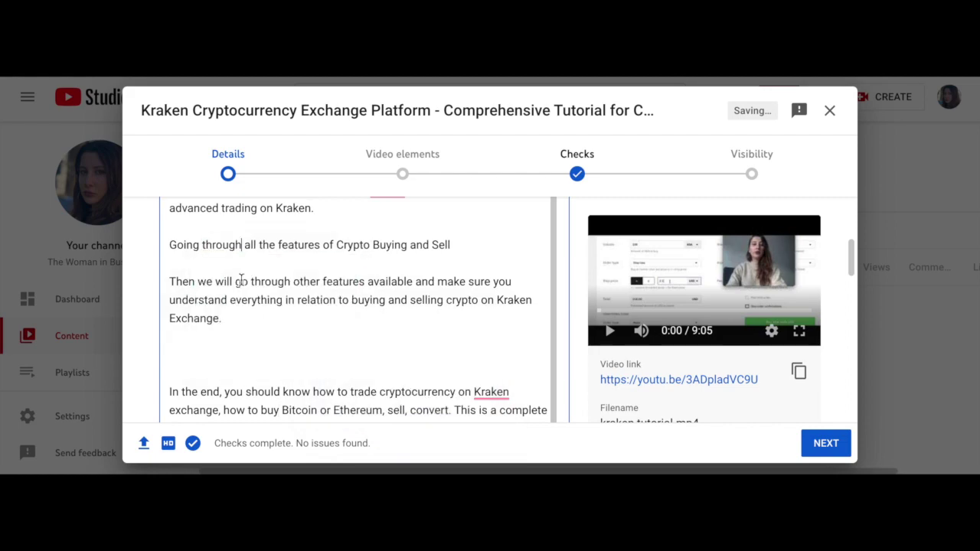
scroll(313, 284, up, 3)
mouse_move(387, 296)
click(409, 338)
scroll(334, 288, up, 4)
scroll(335, 288, up, 3)
scroll(335, 288, up, 4)
scroll(332, 287, down, 7)
scroll(354, 342, down, 10)
scroll(475, 320, down, 5)
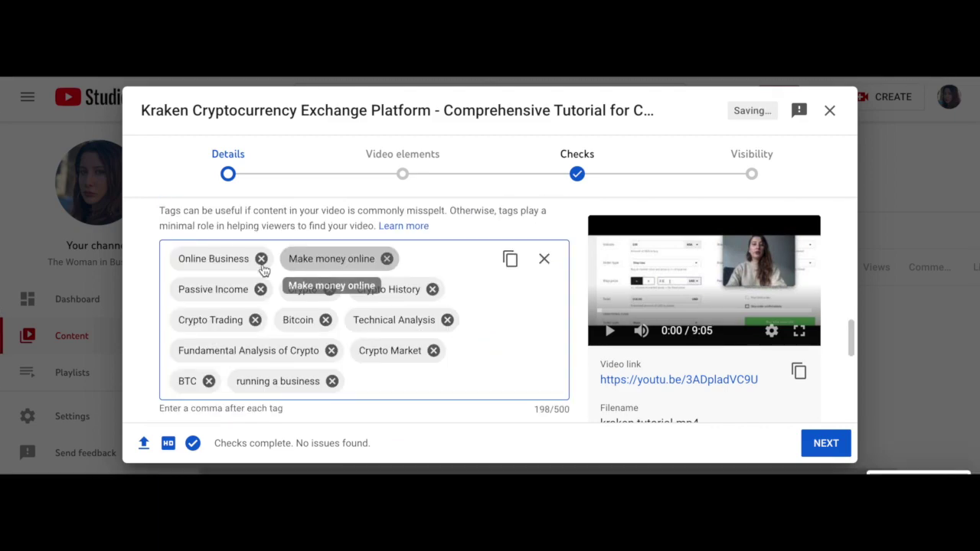
Delete the Online Business, Make money online, Passive Income, Crypto and Crypto History tag chips.
click(261, 258)
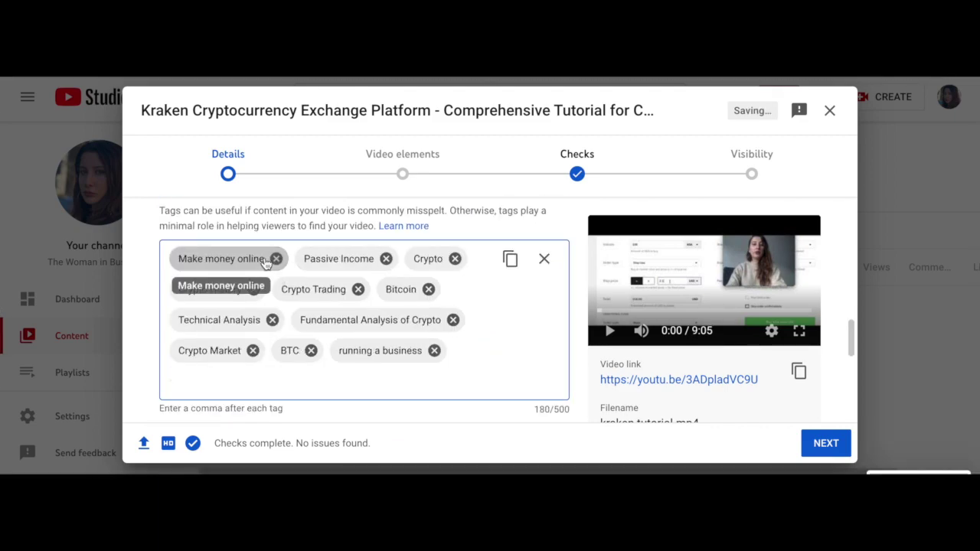
click(276, 259)
click(260, 259)
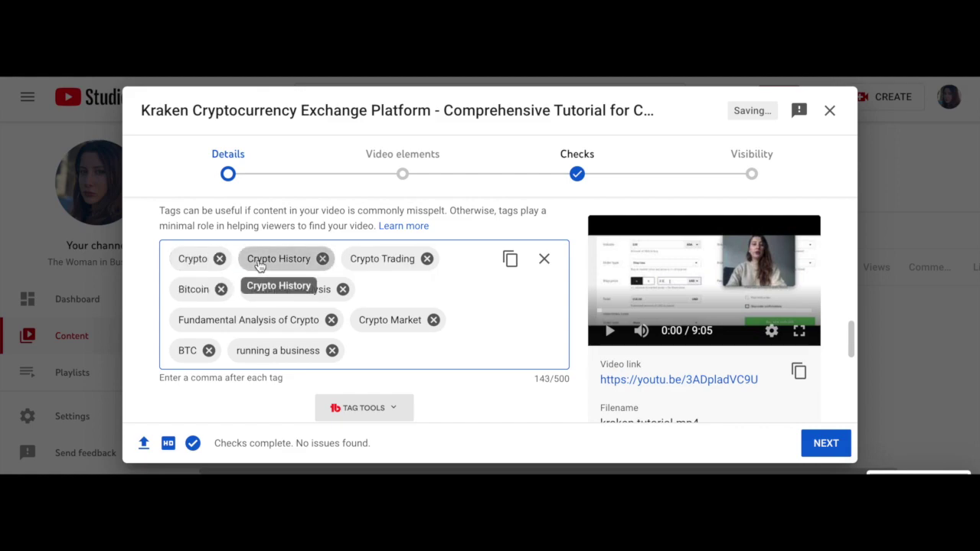
click(219, 259)
click(255, 259)
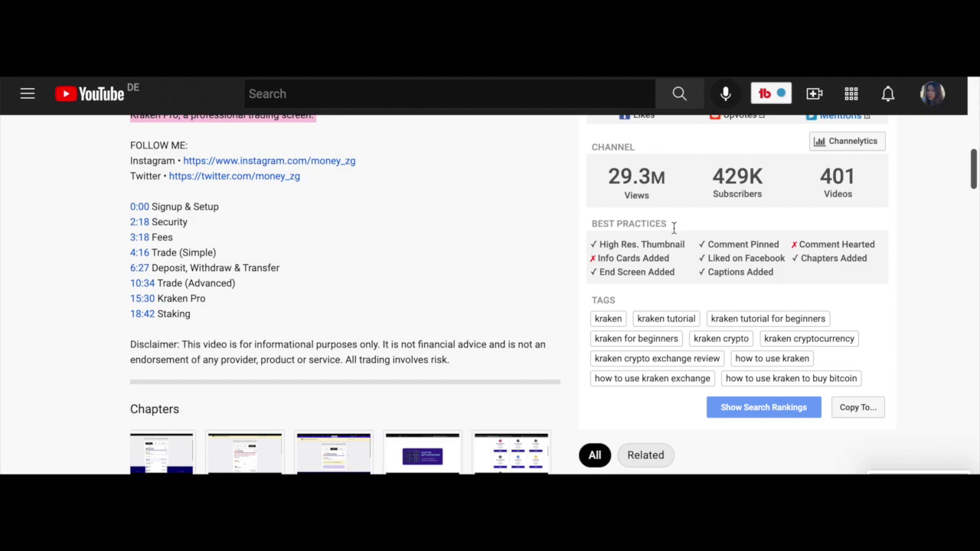
Review the MoneyZG Kraken tutorial's Videolytics tags and stats, then screenshot them with Cmd+Shift+5.
scroll(743, 334, up, 5)
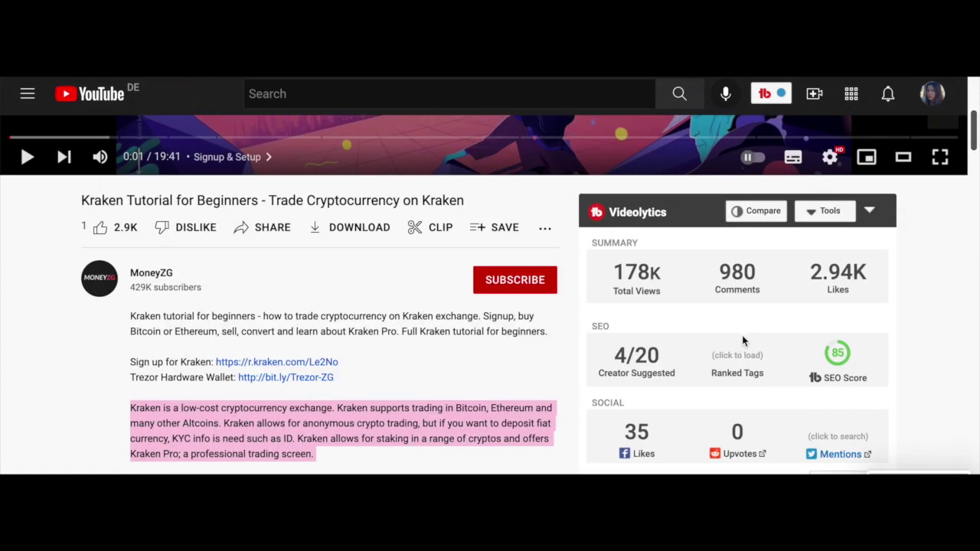
scroll(835, 360, down, 10)
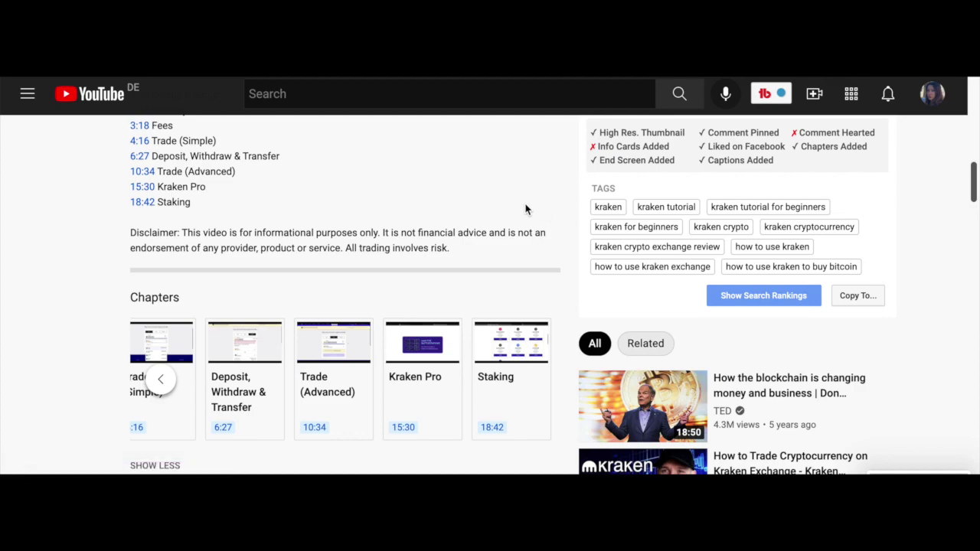
scroll(526, 208, up, 3)
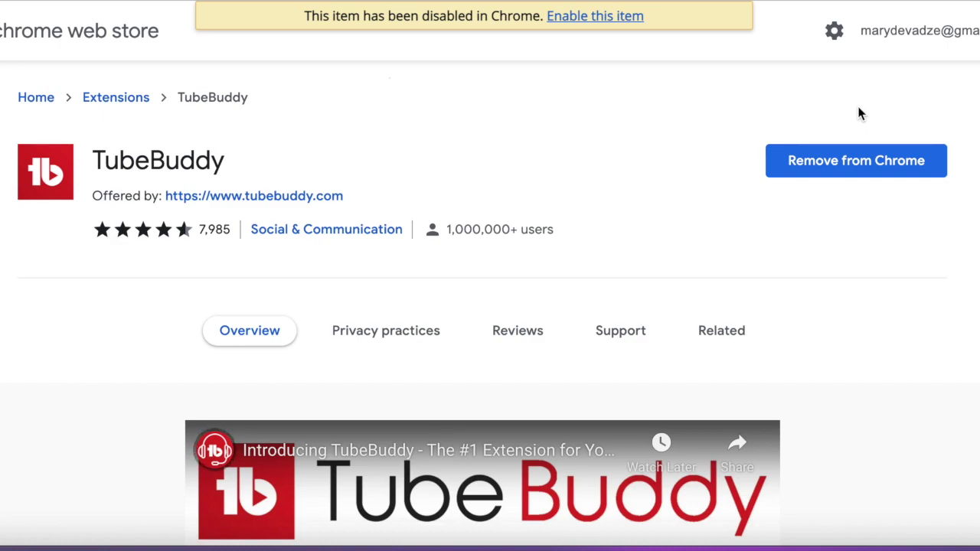
key(super+shift+5)
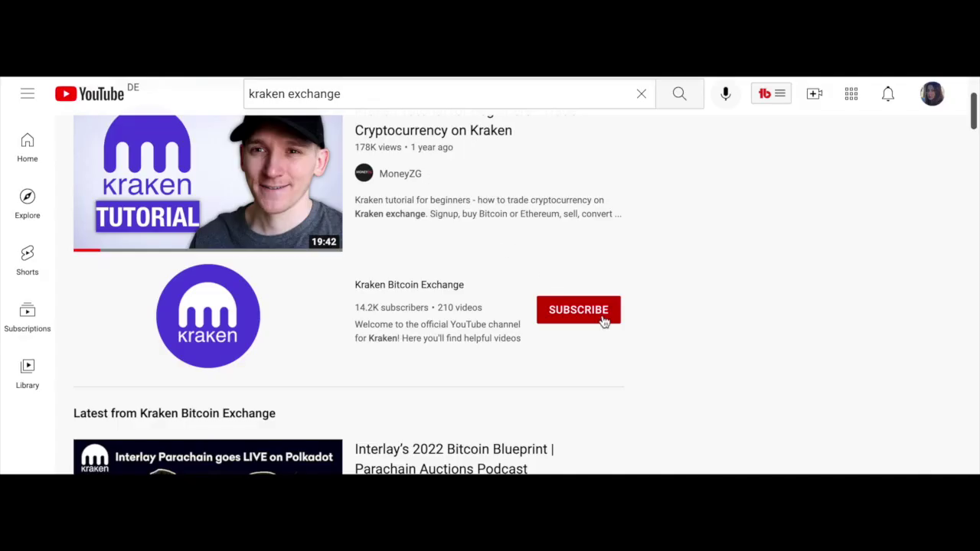
Browse the kraken exchange results, then close Canva's download panel on the SIMPLY KRAKEN EXPLAINED thumbnail.
scroll(605, 322, up, 3)
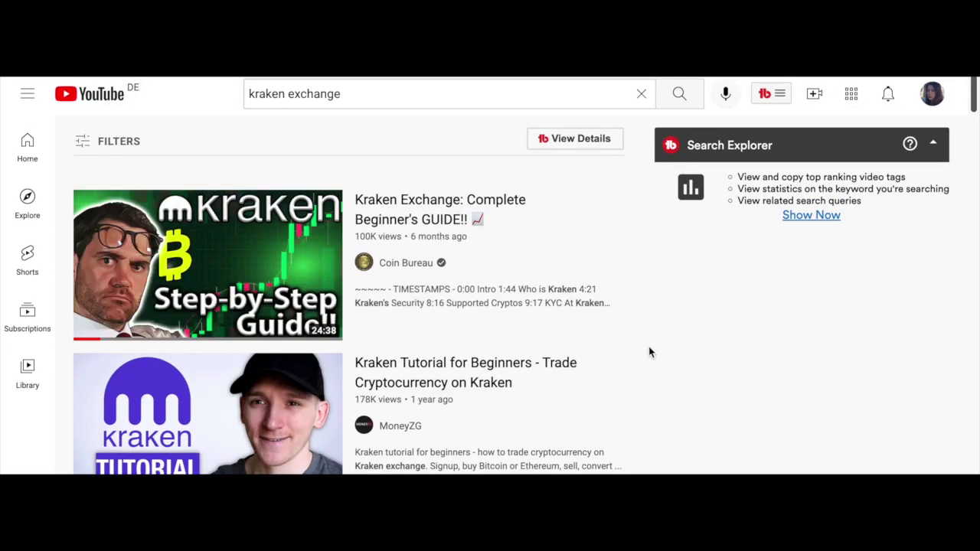
scroll(649, 347, down, 1)
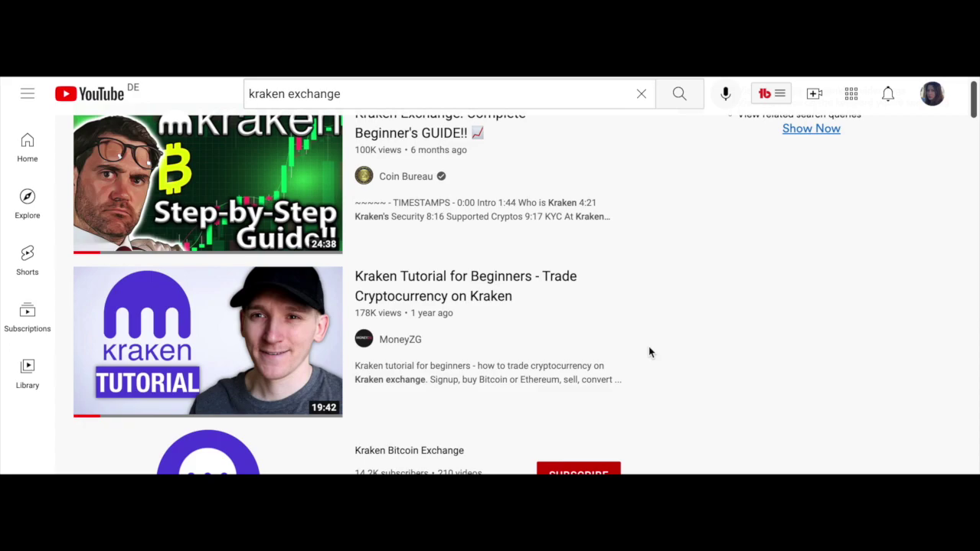
scroll(648, 352, down, 1)
scroll(649, 352, down, 1)
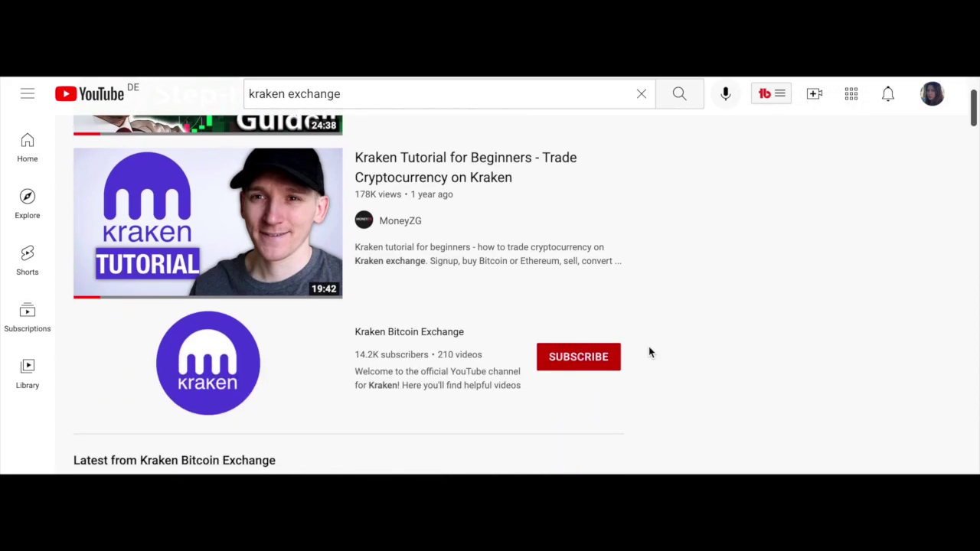
scroll(648, 353, down, 3)
scroll(649, 352, down, 2)
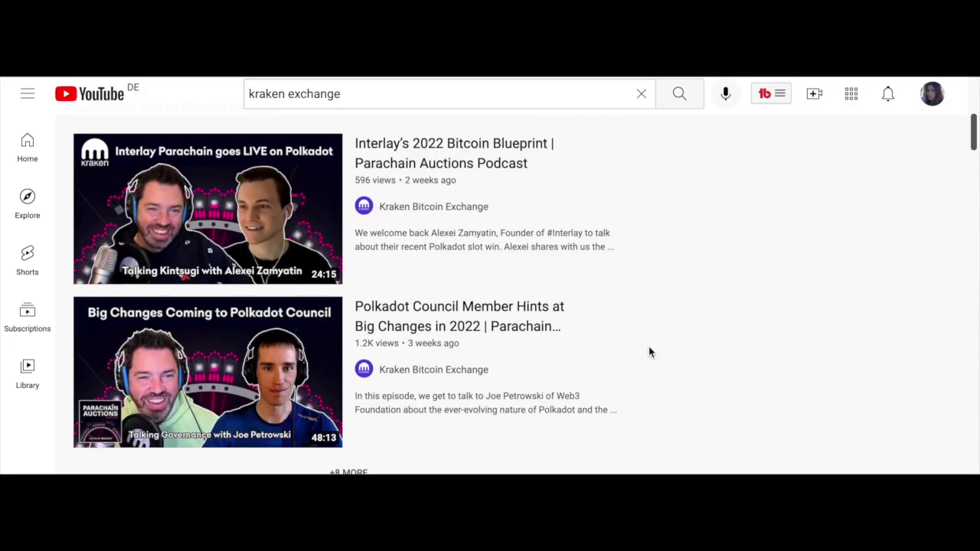
scroll(649, 352, down, 2)
scroll(649, 352, down, 3)
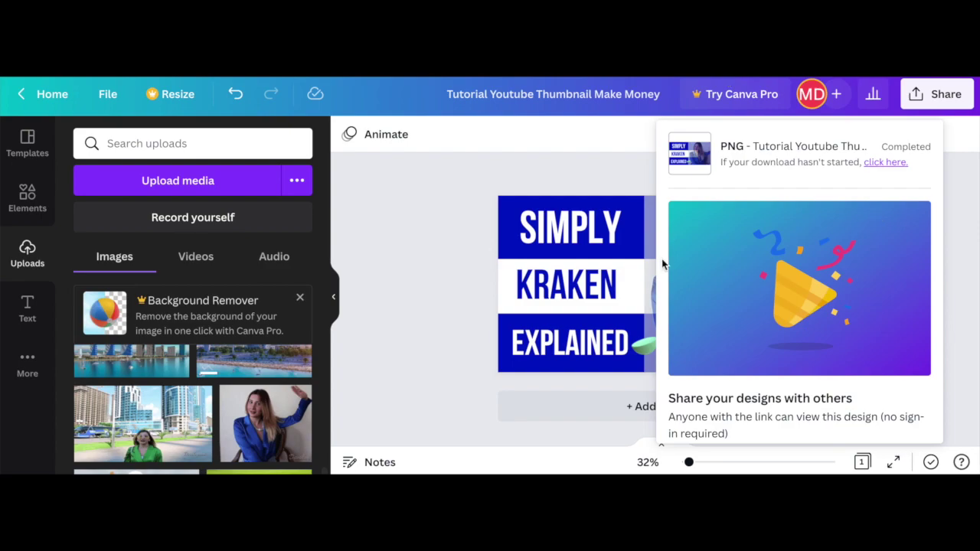
click(456, 264)
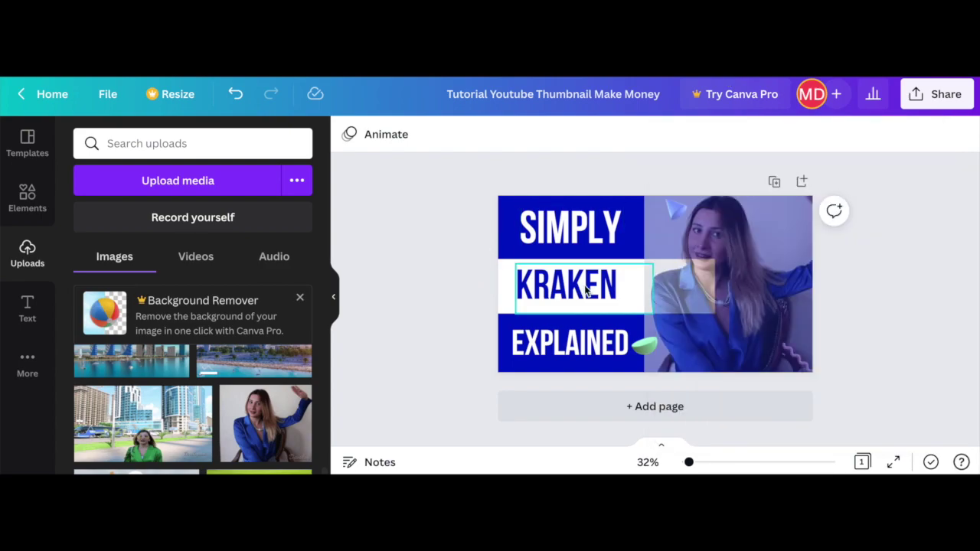